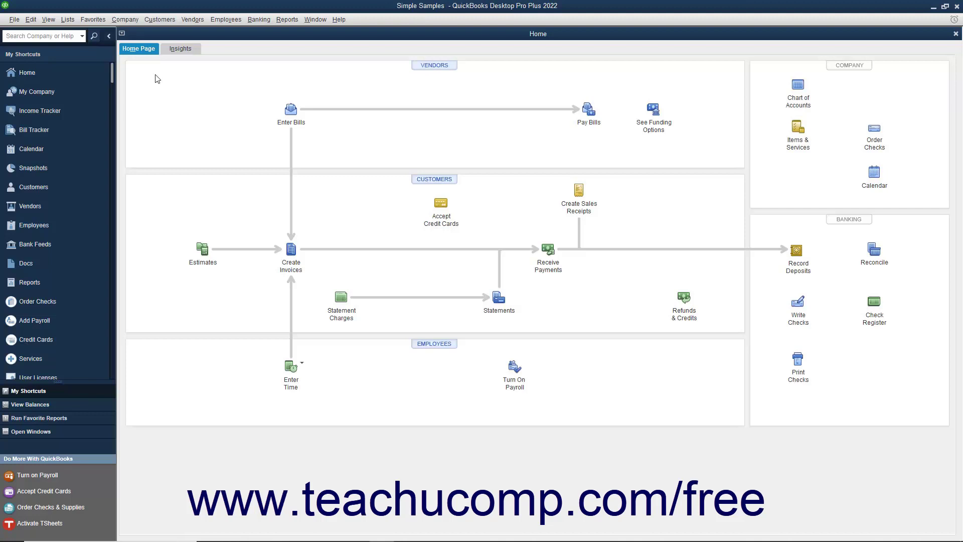
Step: Open the Chart of Accounts from the Lists menu
left_click(67, 19)
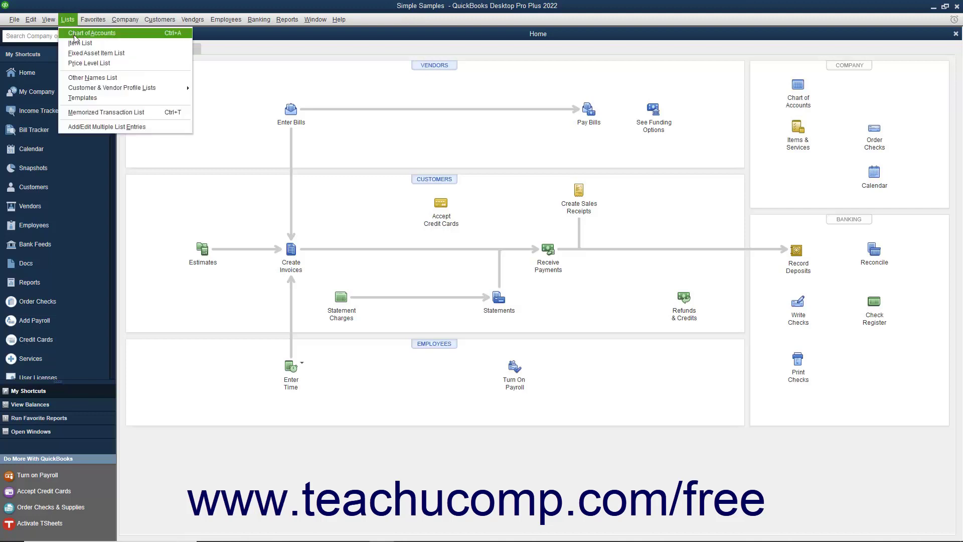
left_click(75, 35)
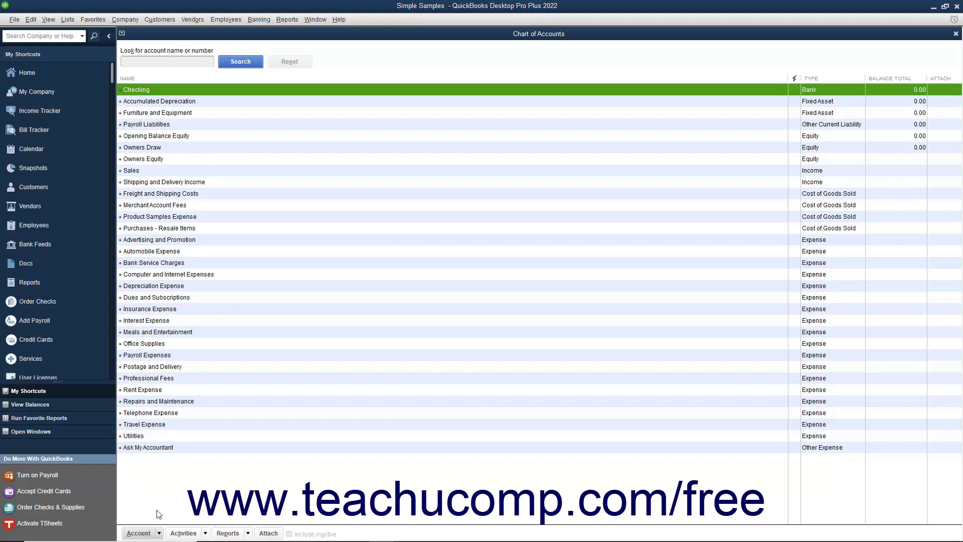
left_click(158, 533)
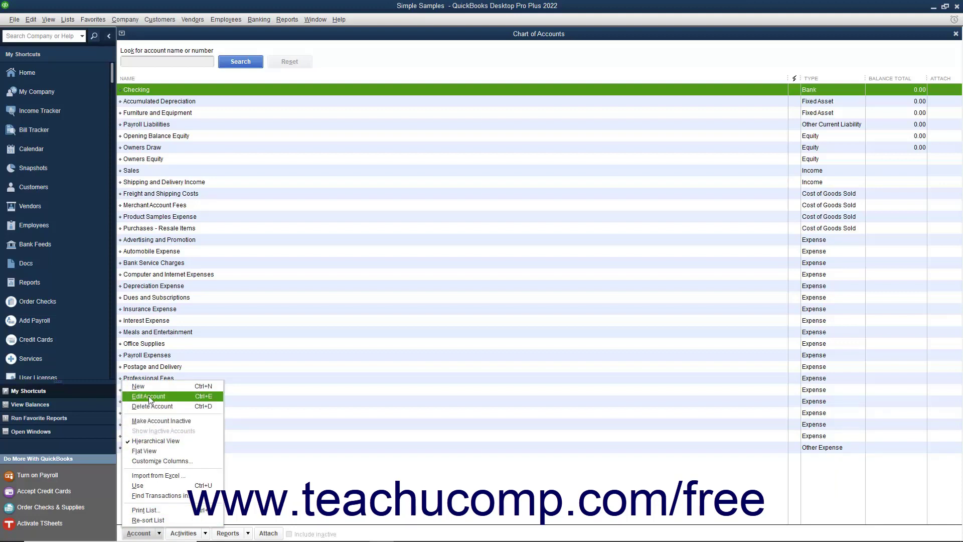
left_click(351, 71)
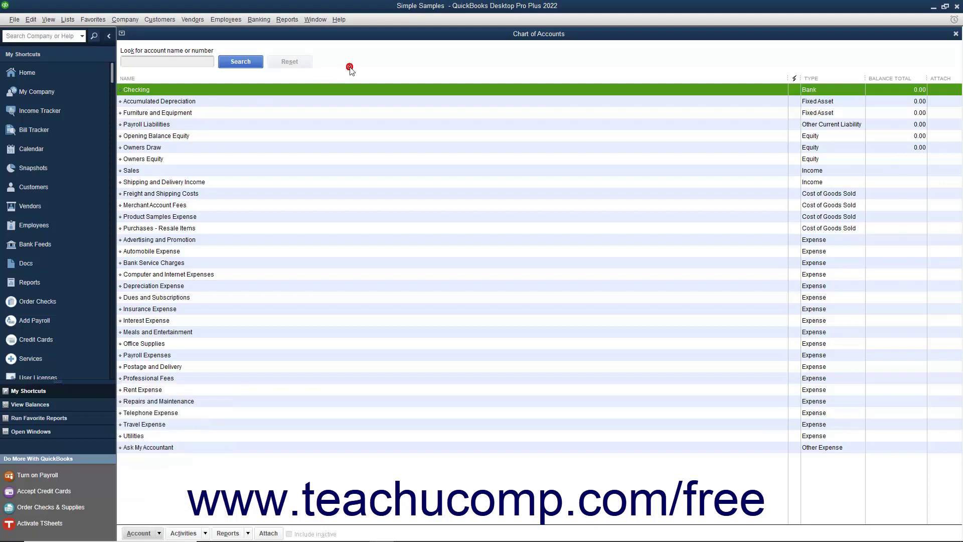
left_click(71, 19)
left_click(79, 43)
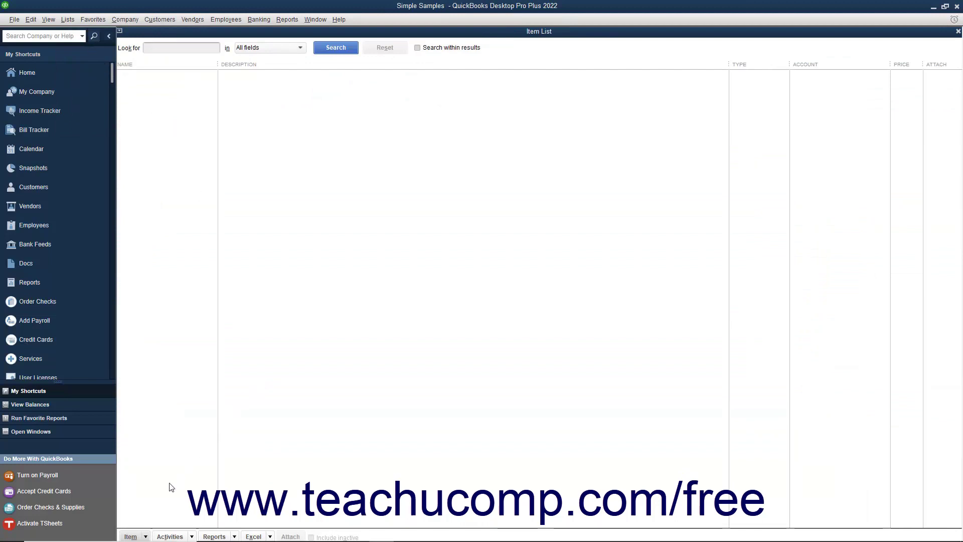
left_click(146, 536)
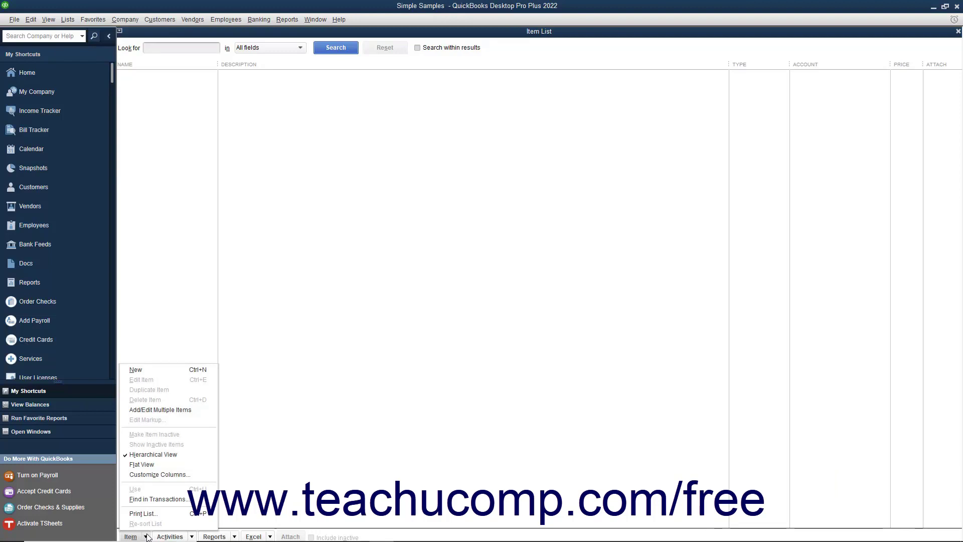
left_click(146, 536)
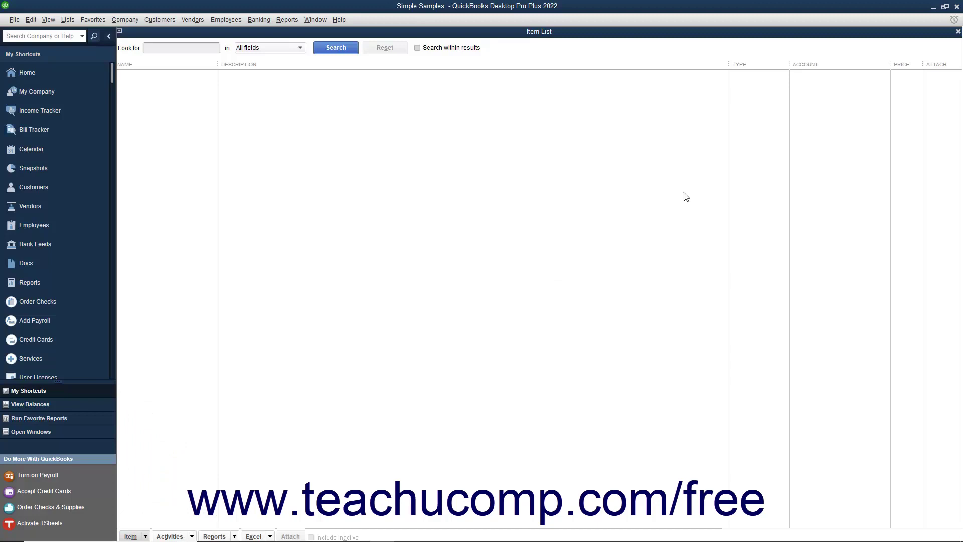
left_click(957, 32)
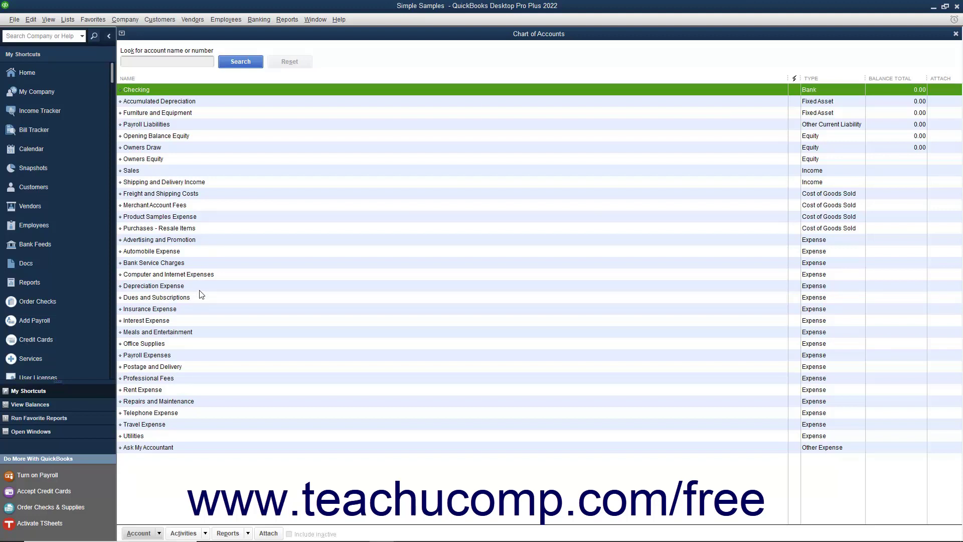
Step: Start a new account using the New command under the Account button
left_click(139, 533)
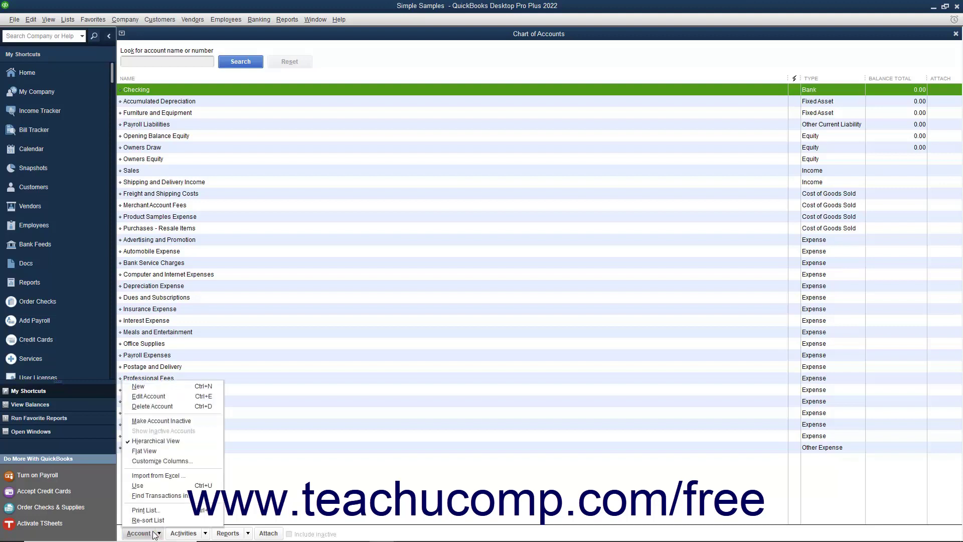
left_click(169, 387)
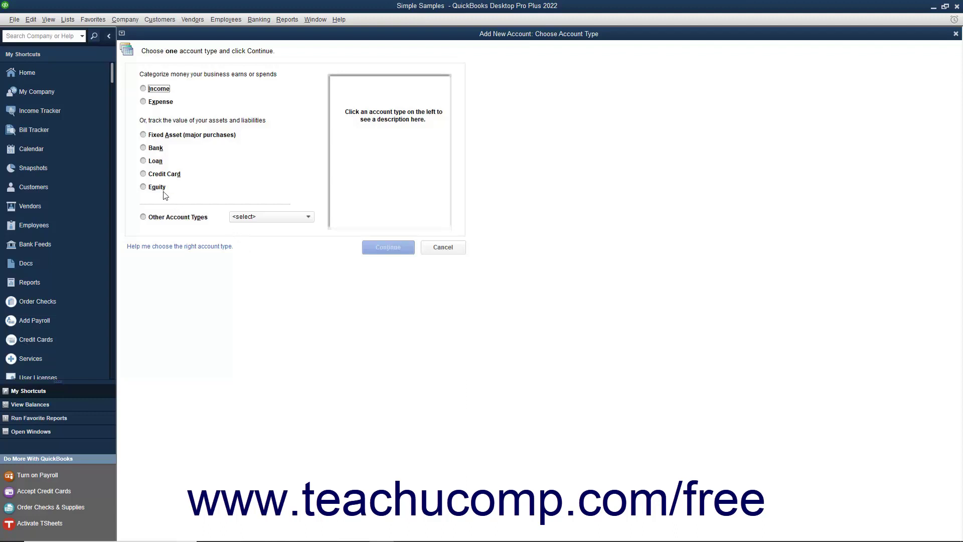
Step: Select Bank as the new account type and continue to its details form
left_click(145, 150)
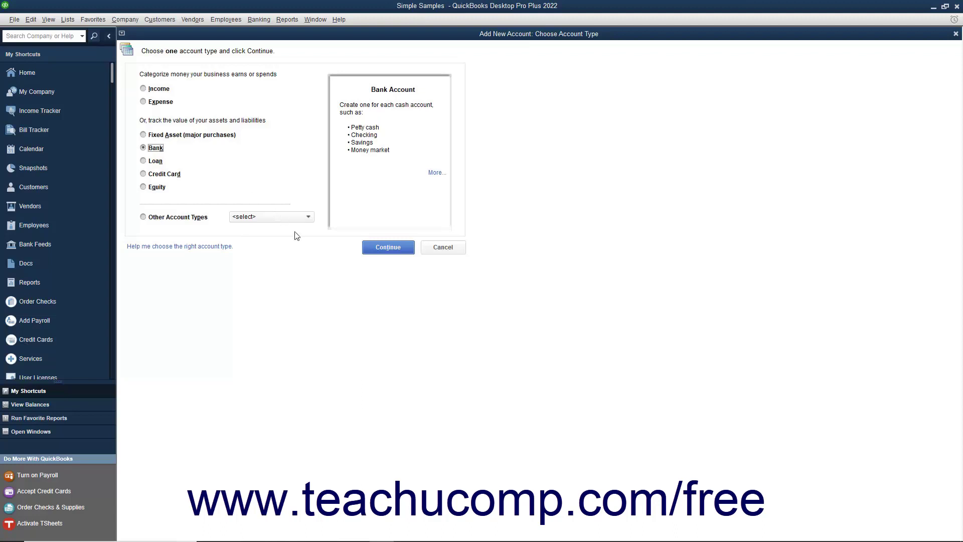
left_click(375, 249)
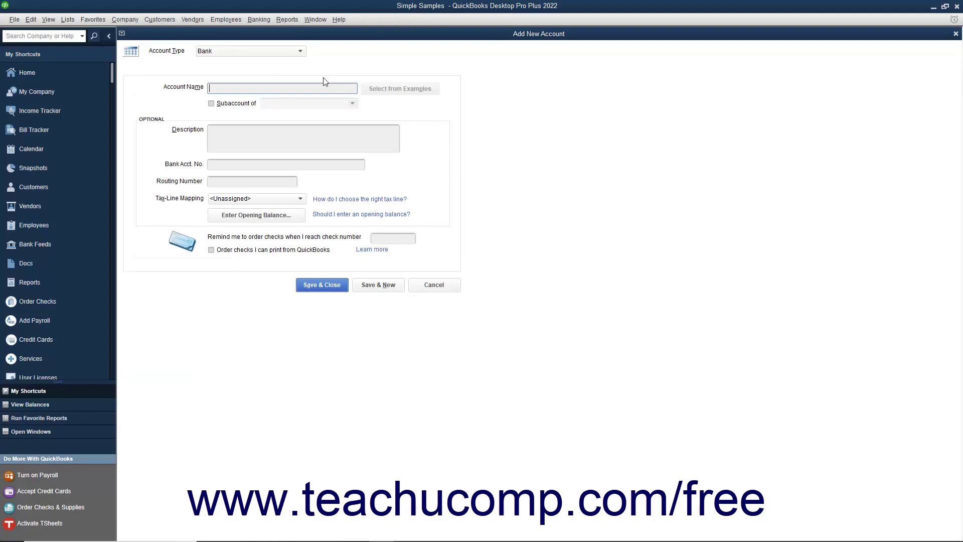
Step: Save a Bank account named Savings with blank description and numbers, opening a new form
left_click(301, 52)
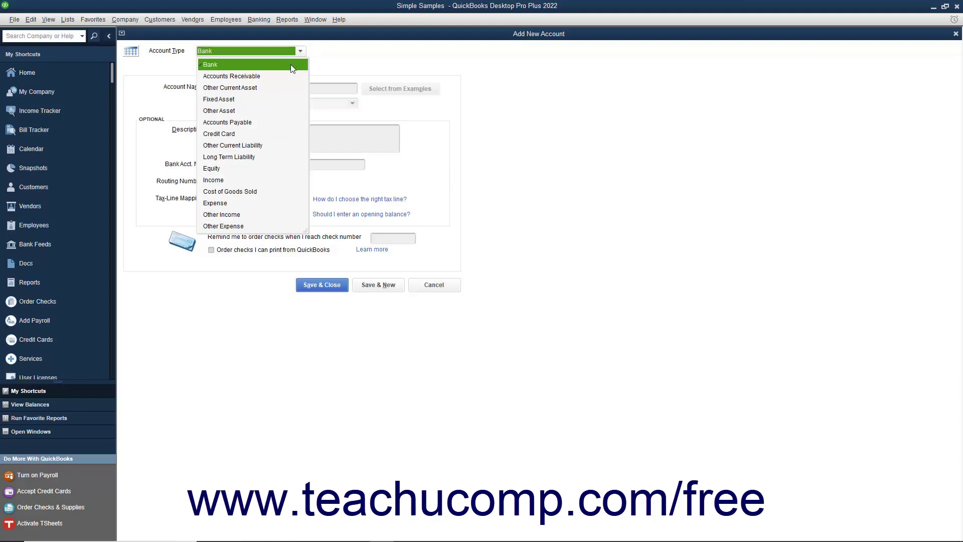
left_click(290, 64)
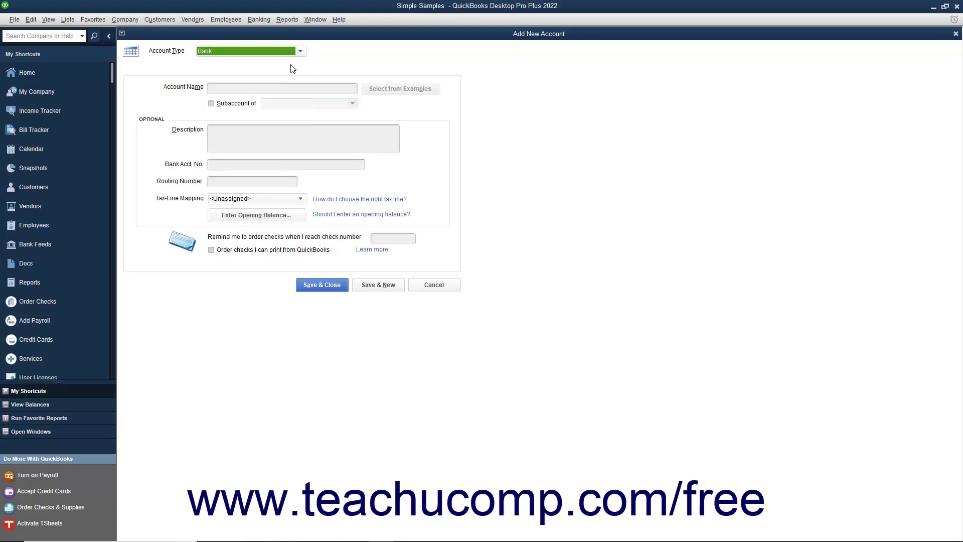
left_click(257, 92)
type("Saving")
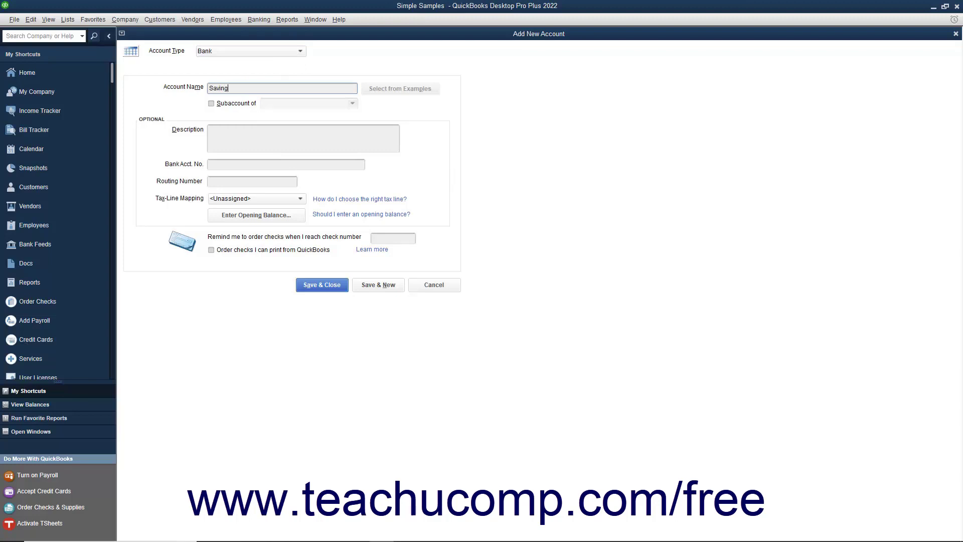
type("s")
left_click(231, 131)
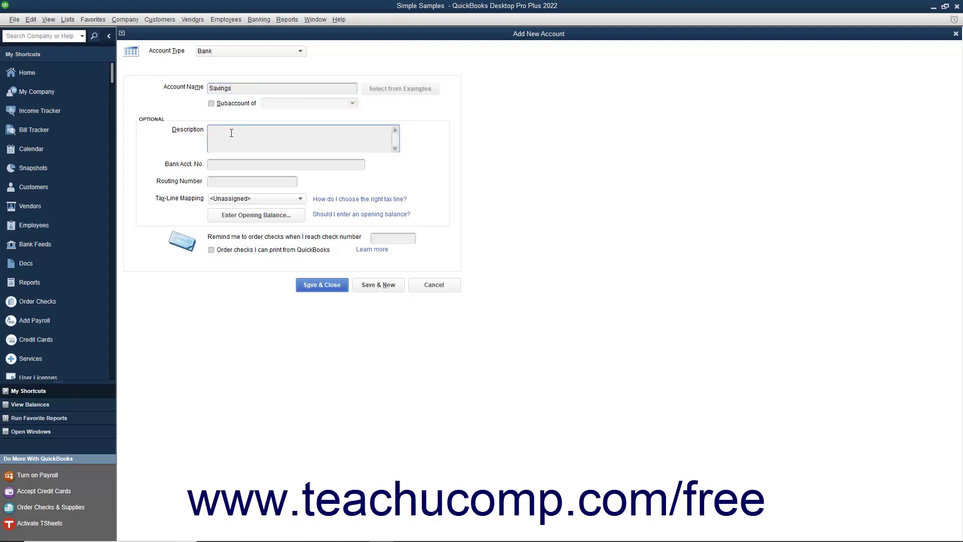
left_click(227, 164)
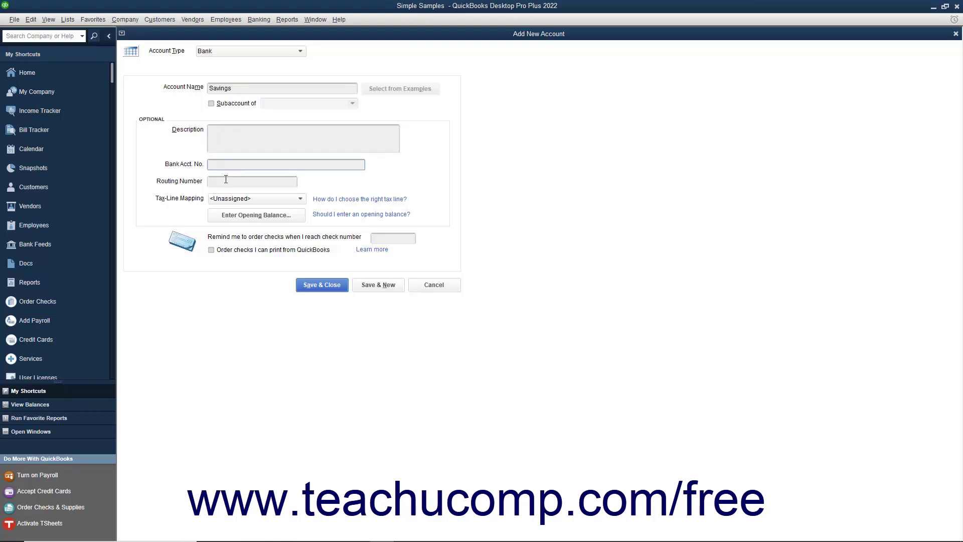
left_click(226, 180)
left_click(368, 290)
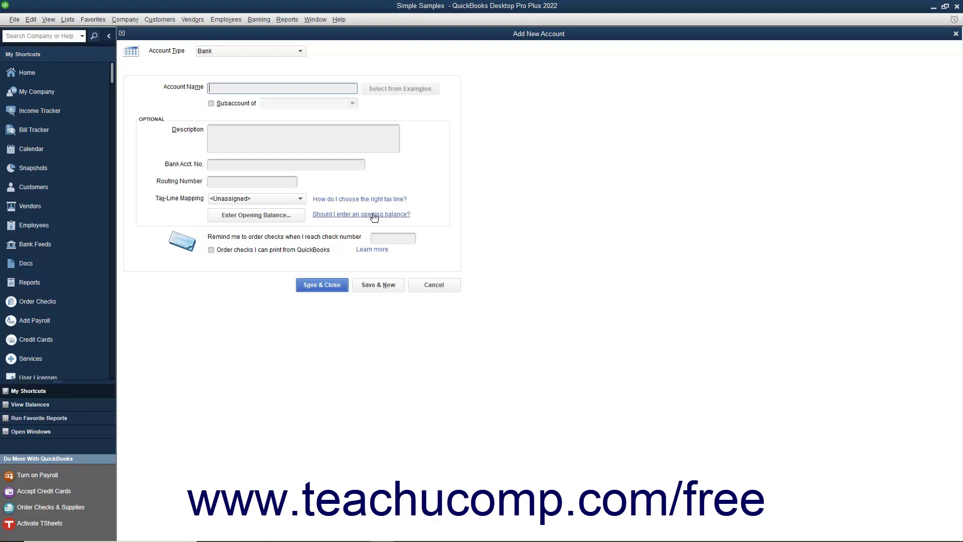
Step: Leave the type as Bank and cancel the blank new-account form
left_click(300, 52)
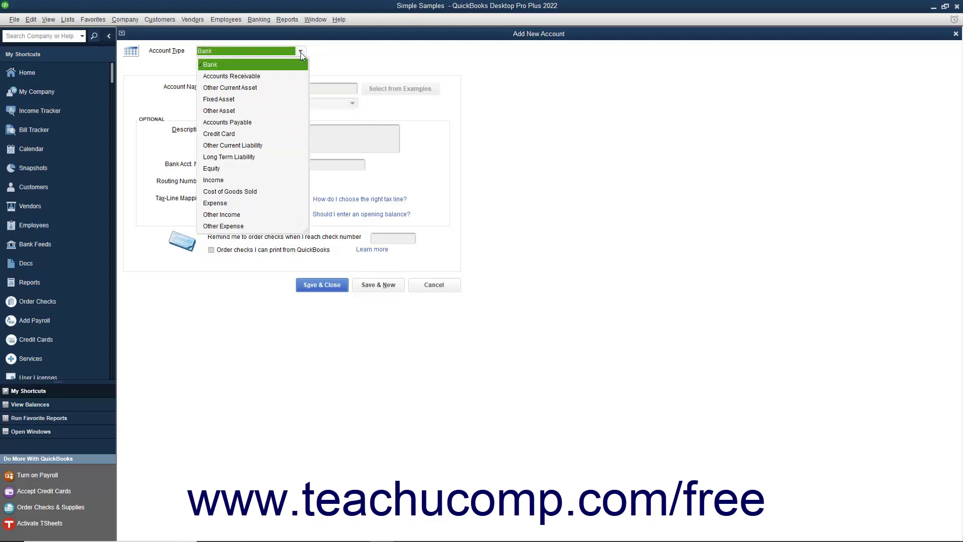
left_click(300, 52)
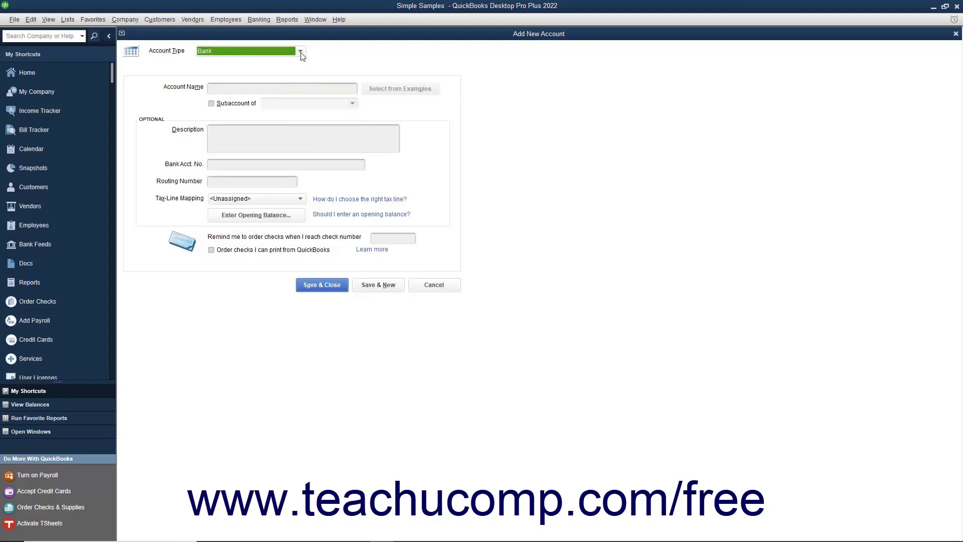
left_click(419, 288)
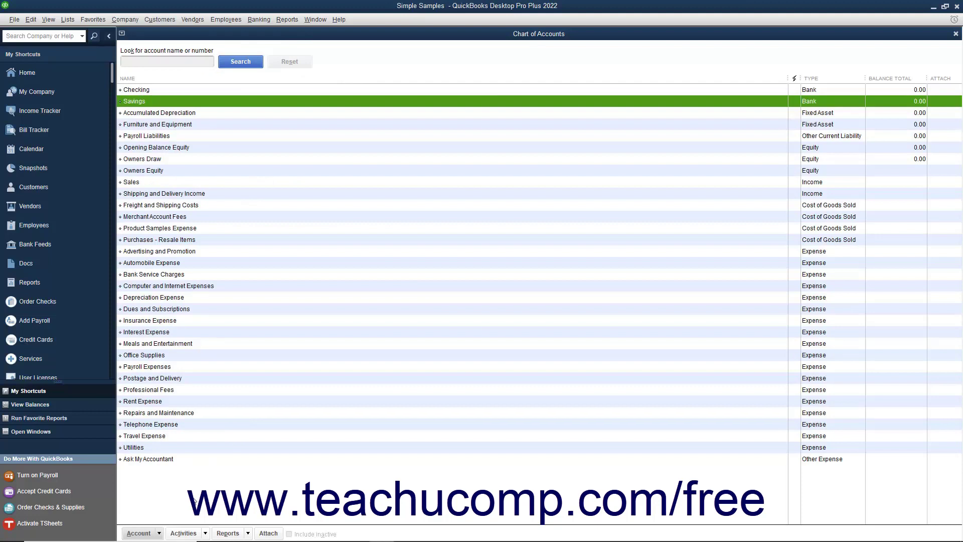
Step: Create a new Bank account named Petty Cash and open its opening balance entry
left_click(154, 533)
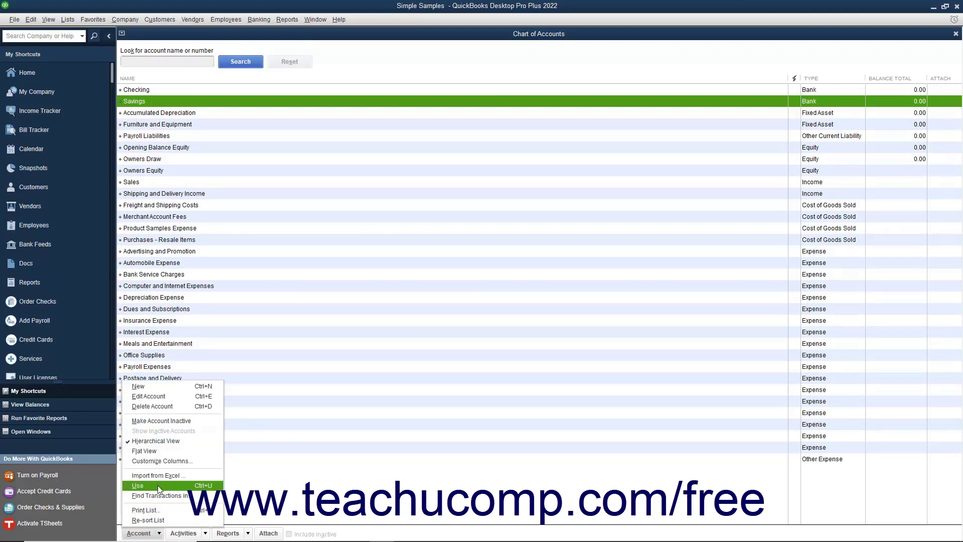
left_click(159, 388)
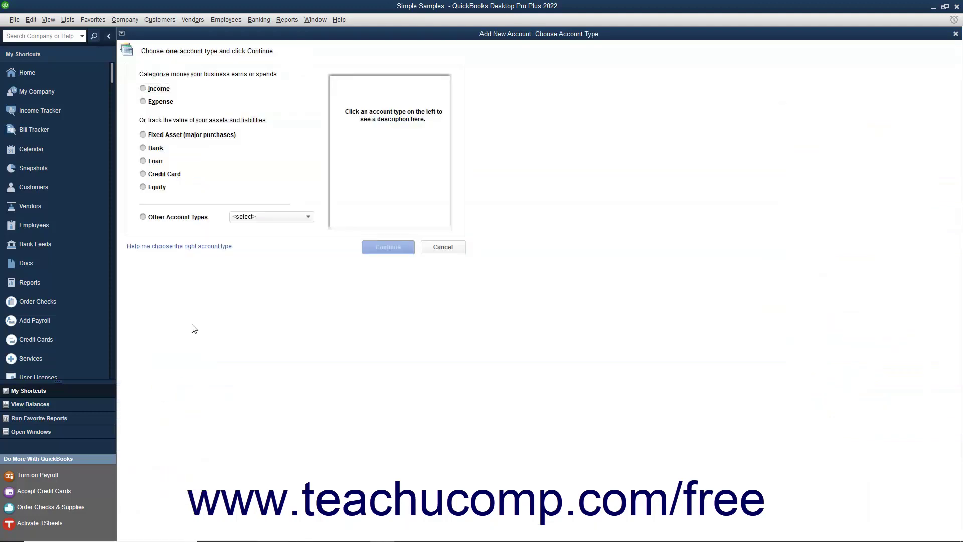
left_click(153, 147)
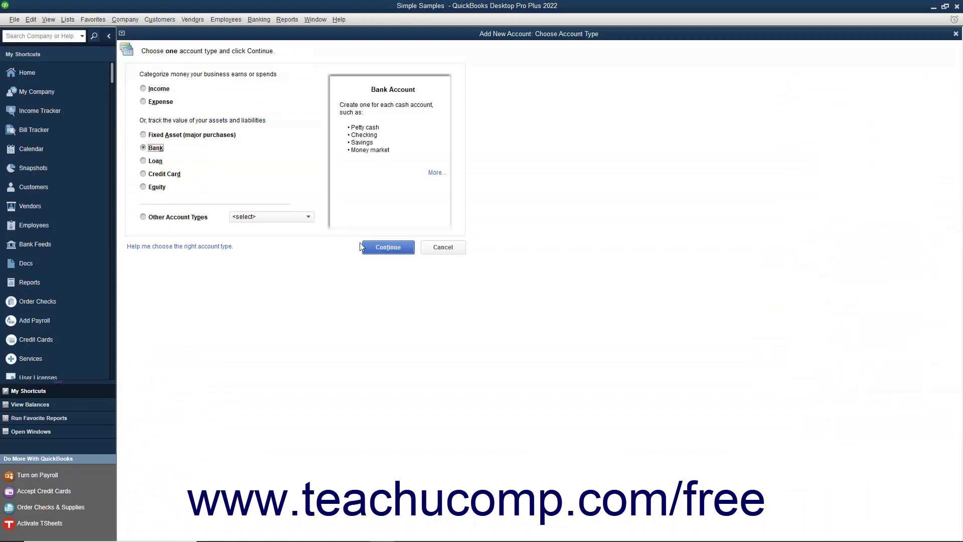
left_click(383, 247)
type("Petty Cash")
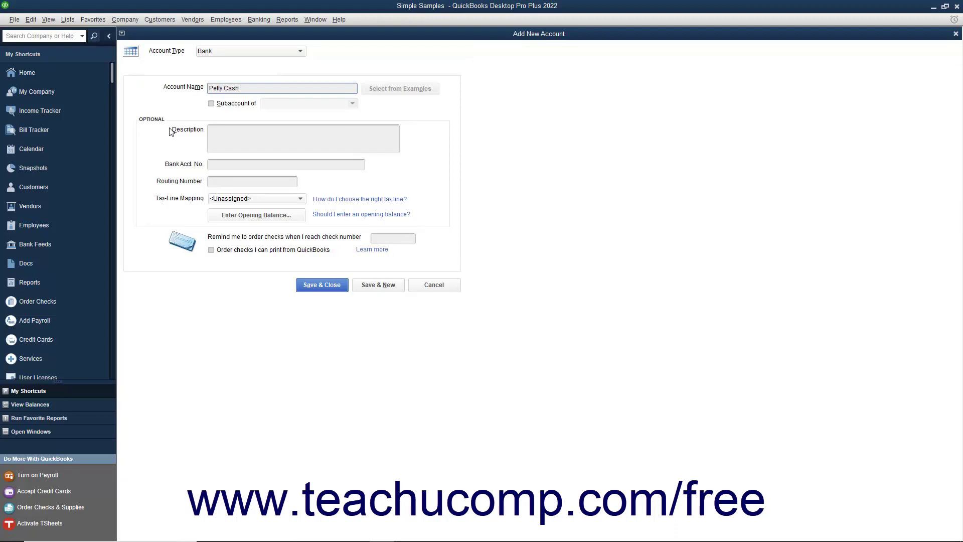
left_click(232, 220)
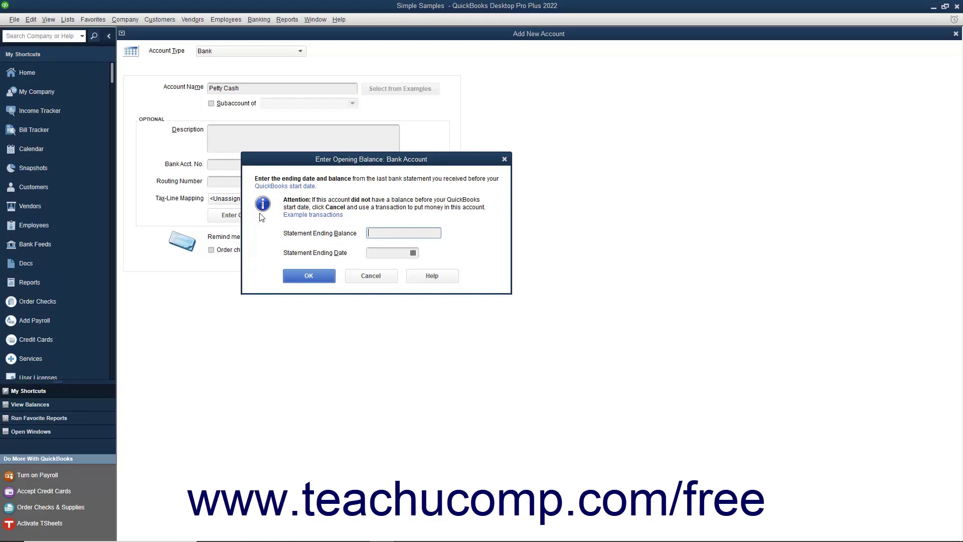
Step: Enter a 50.00 statement ending balance dated 01/01/2019 and confirm it
type("5")
type("0")
left_click(412, 253)
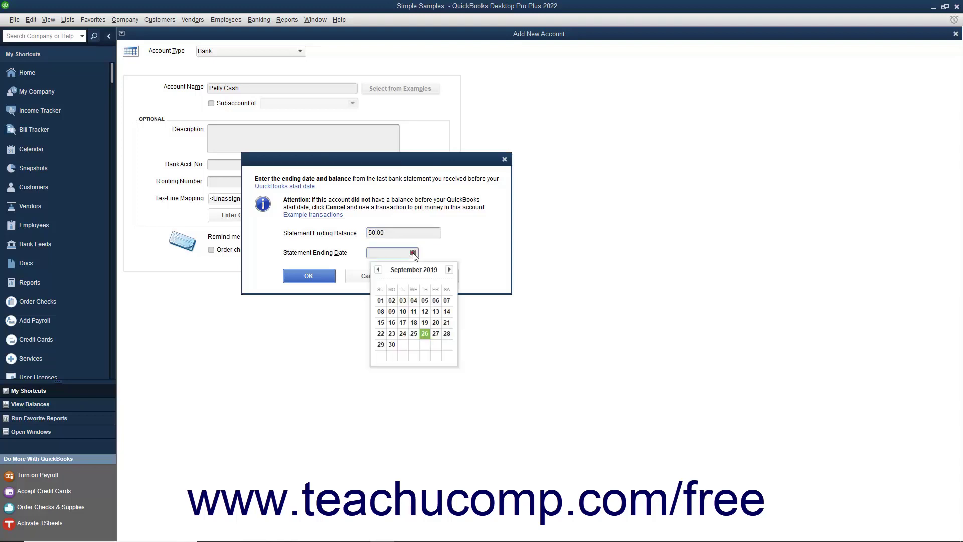
left_click(377, 271)
left_click(377, 271)
left_click(378, 270)
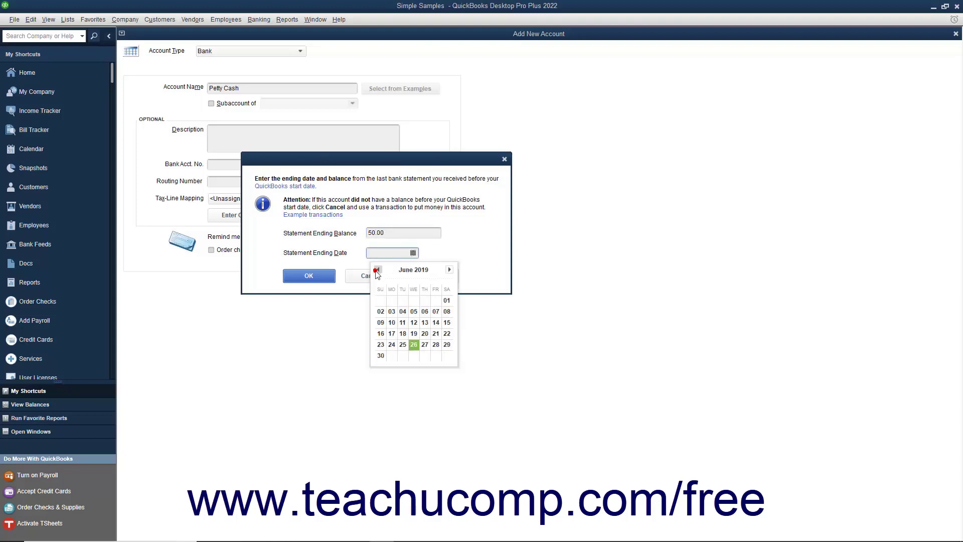
left_click(378, 270)
left_click(378, 270)
left_click(378, 270)
left_click(377, 270)
left_click(378, 270)
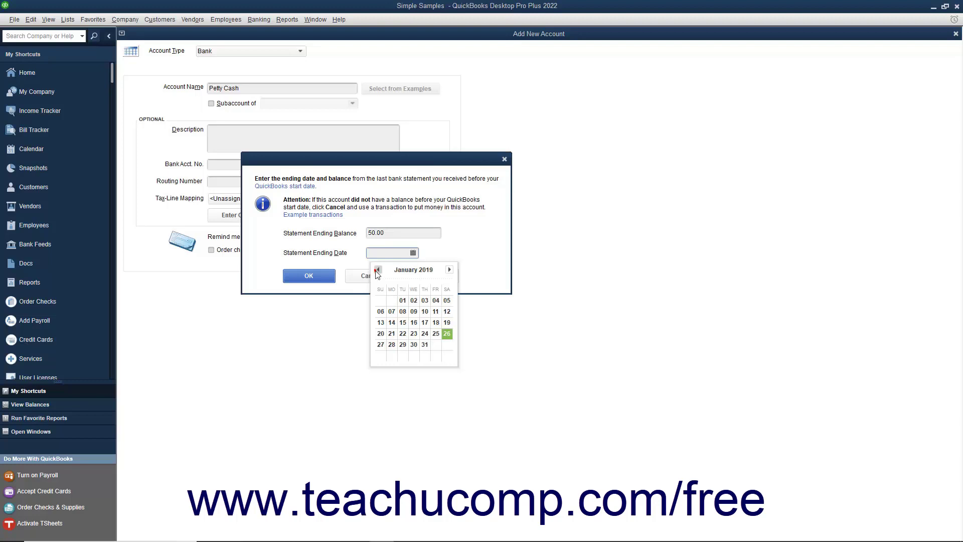
left_click(403, 300)
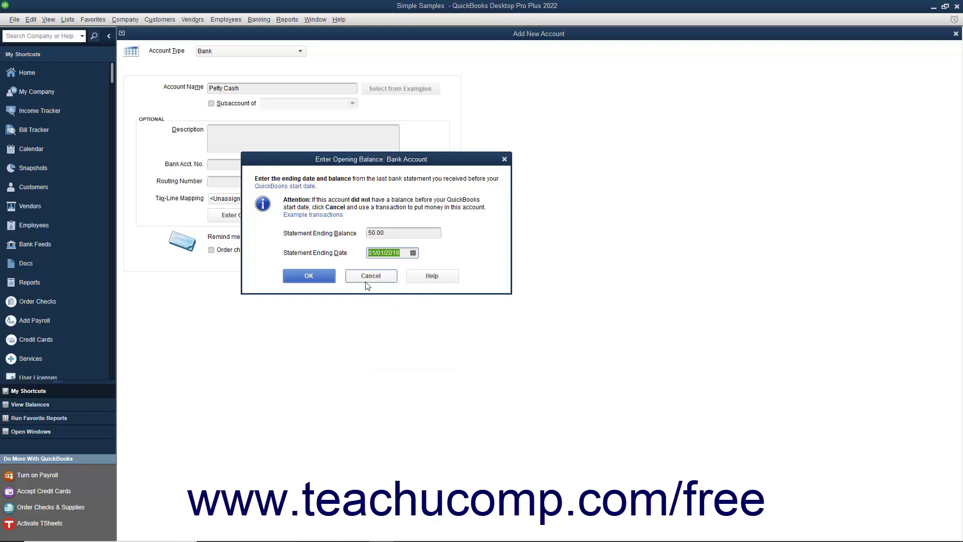
left_click(329, 279)
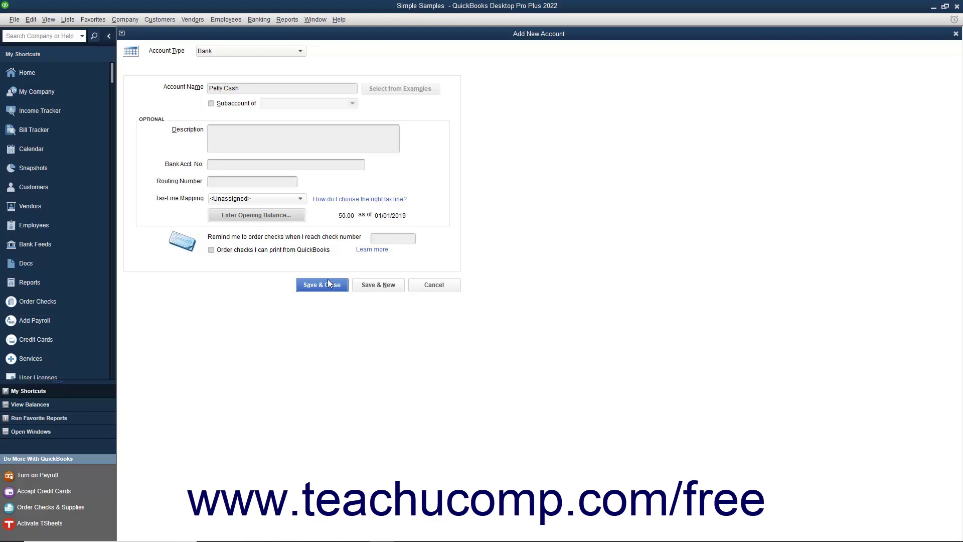
Step: Save Petty Cash, accept the past-transactions warning, and decline bank feed setup
left_click(332, 281)
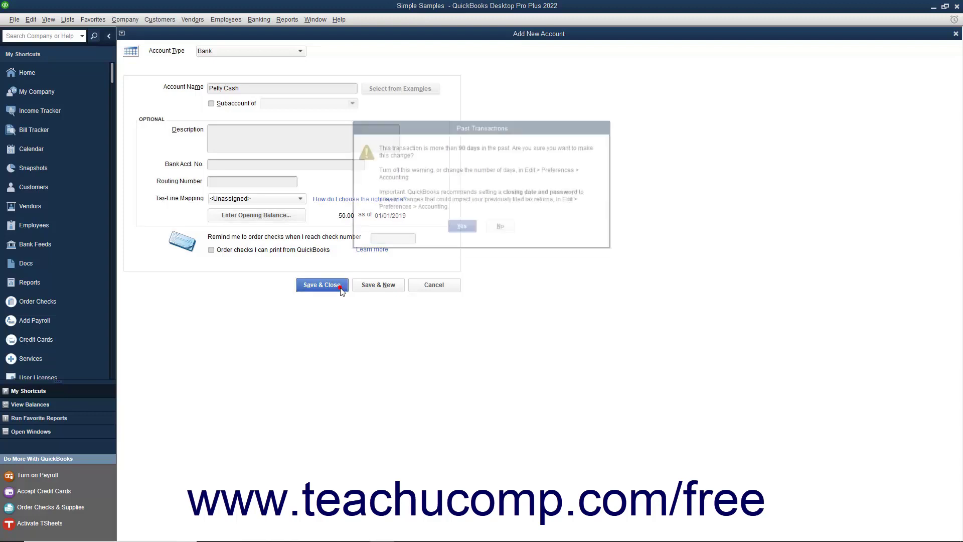
left_click(461, 228)
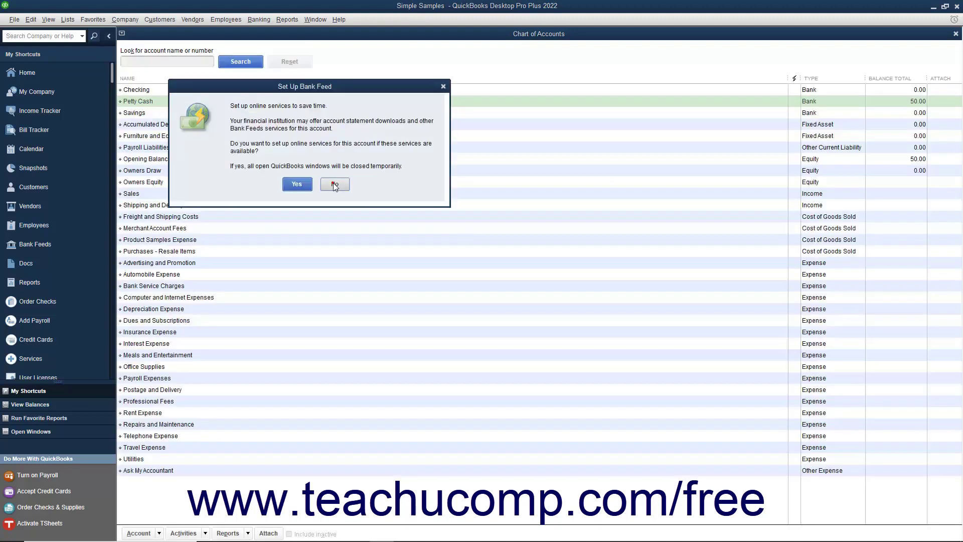
left_click(334, 185)
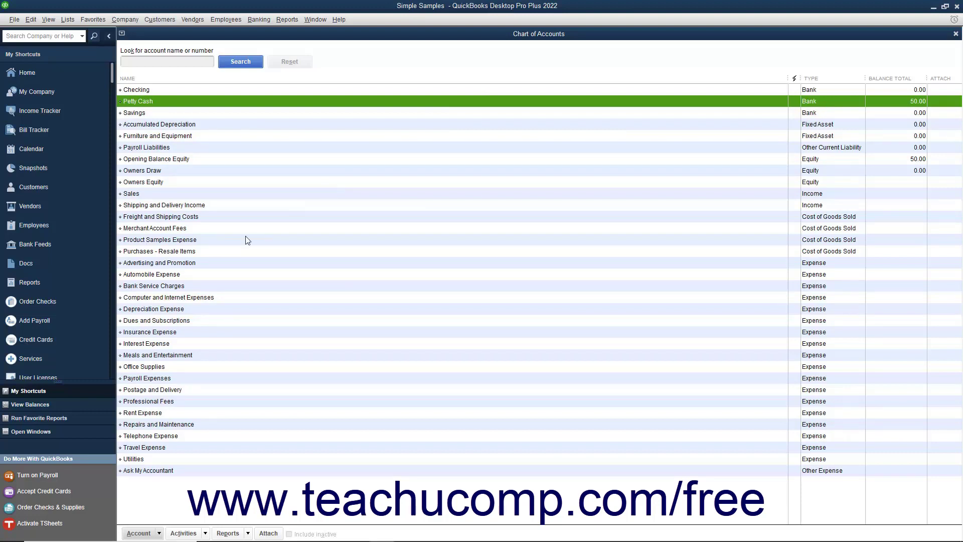
left_click(180, 274)
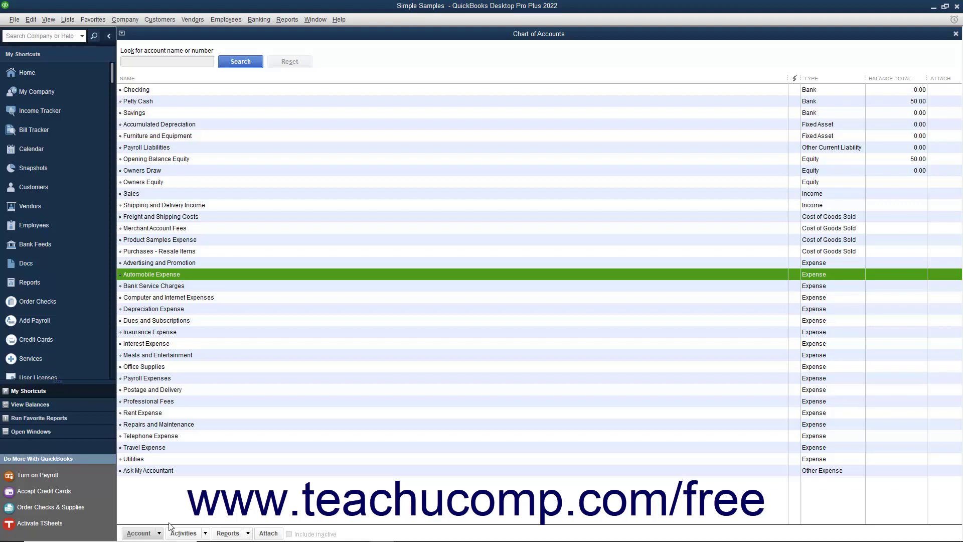
left_click(139, 533)
Step: Create and save an Expense account named Gas as a subaccount of Automobile Expense
left_click(167, 387)
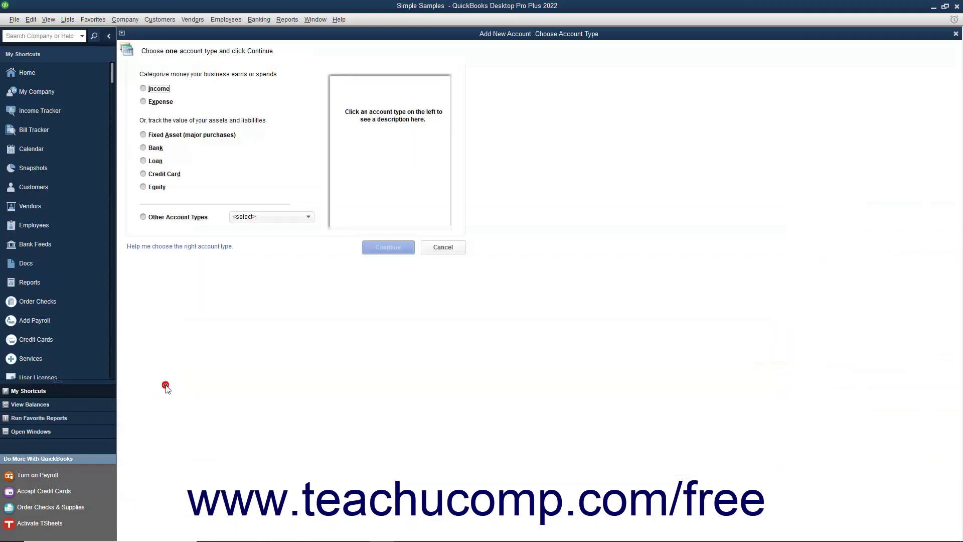
left_click(157, 102)
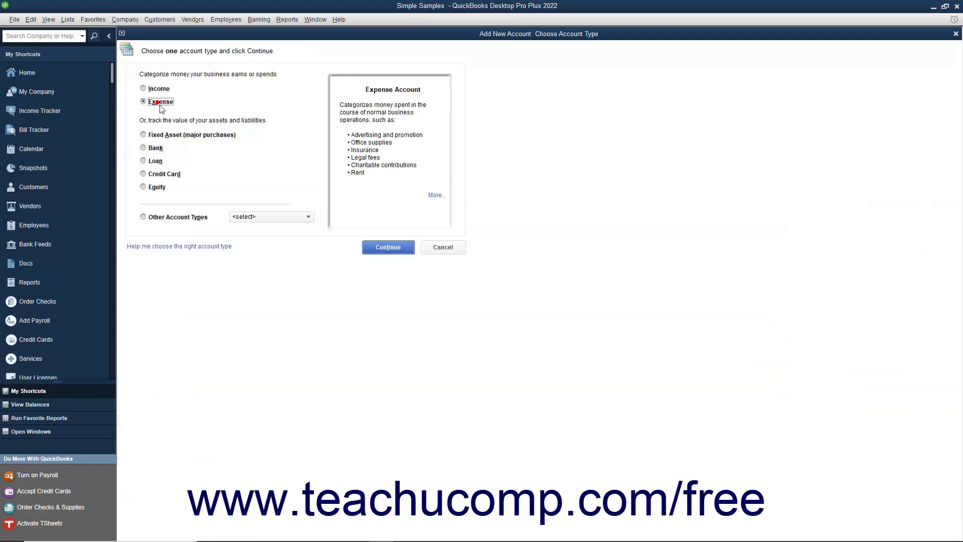
left_click(376, 246)
type("Gas")
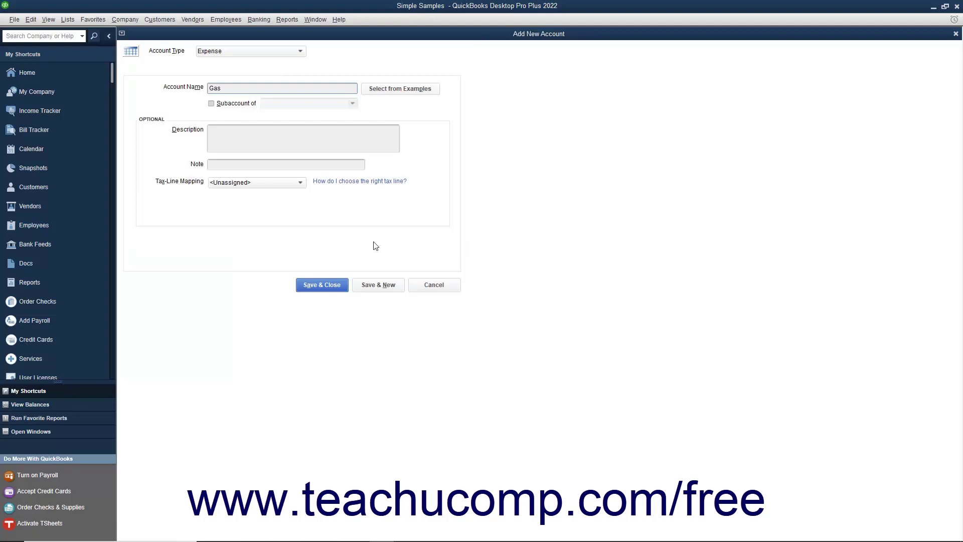
left_click(233, 107)
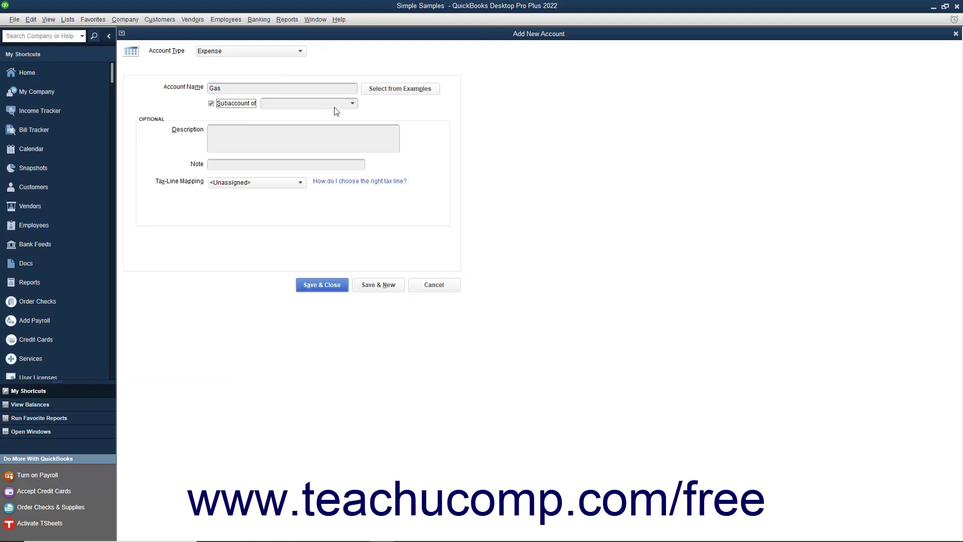
left_click(352, 103)
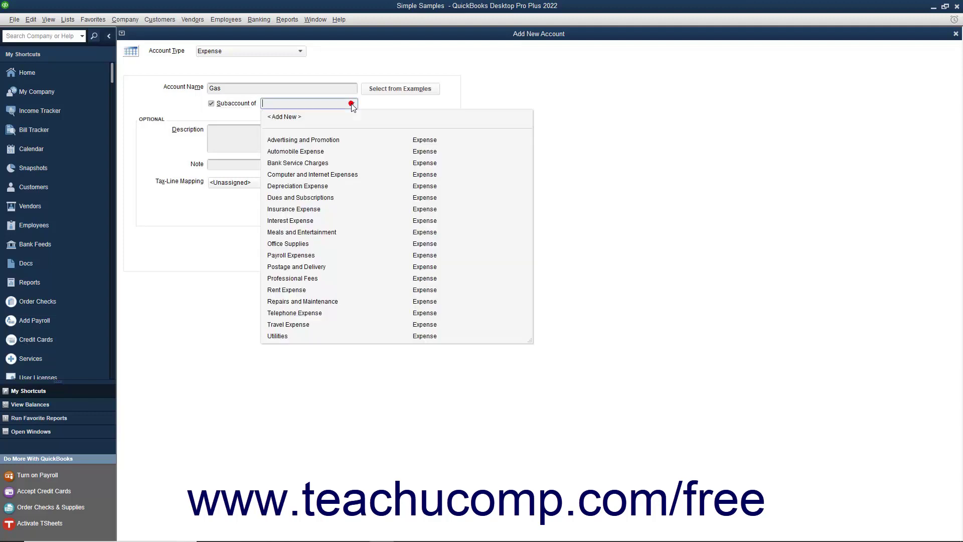
left_click(308, 151)
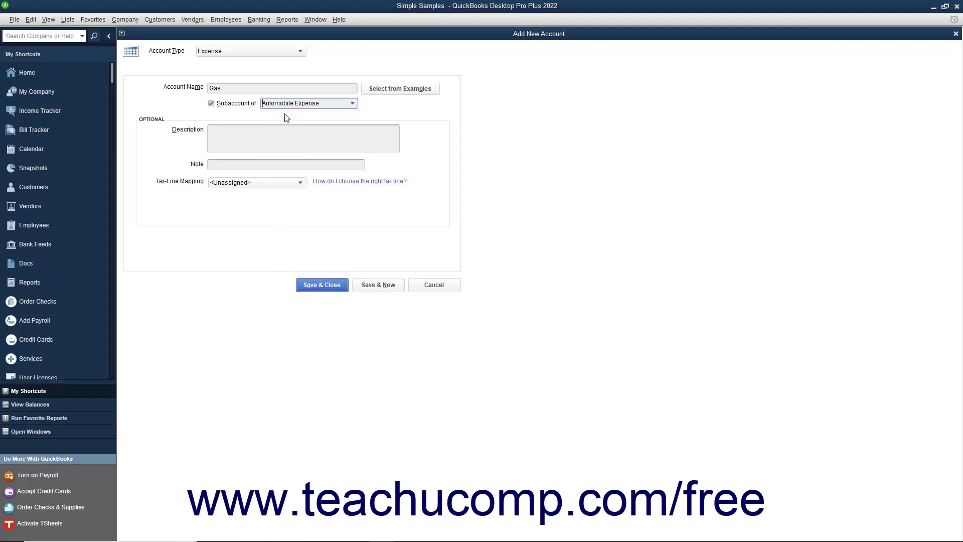
left_click(296, 52)
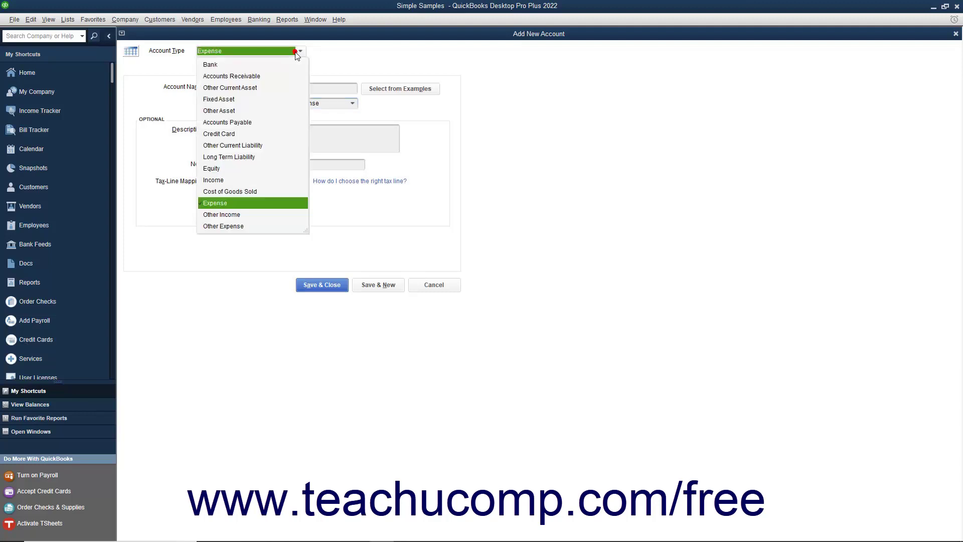
left_click(298, 52)
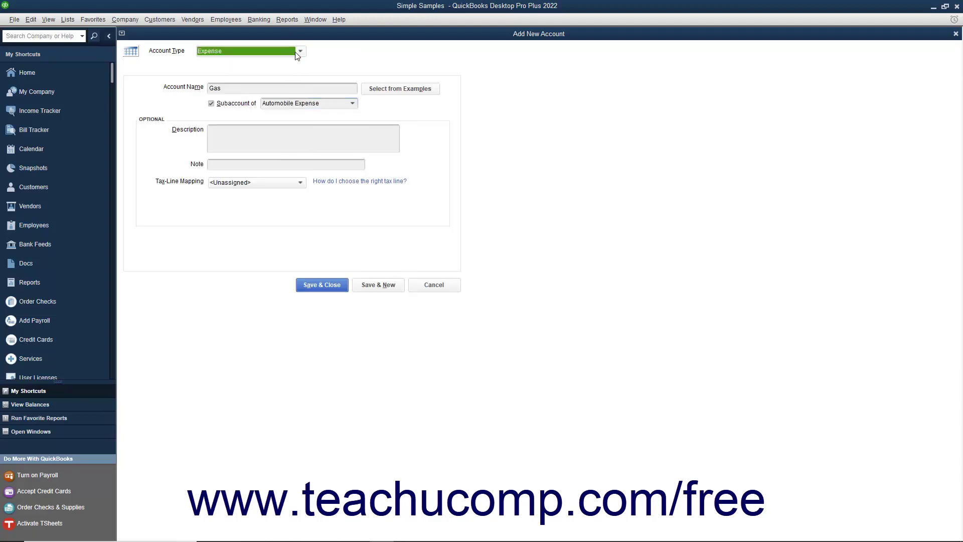
left_click(323, 283)
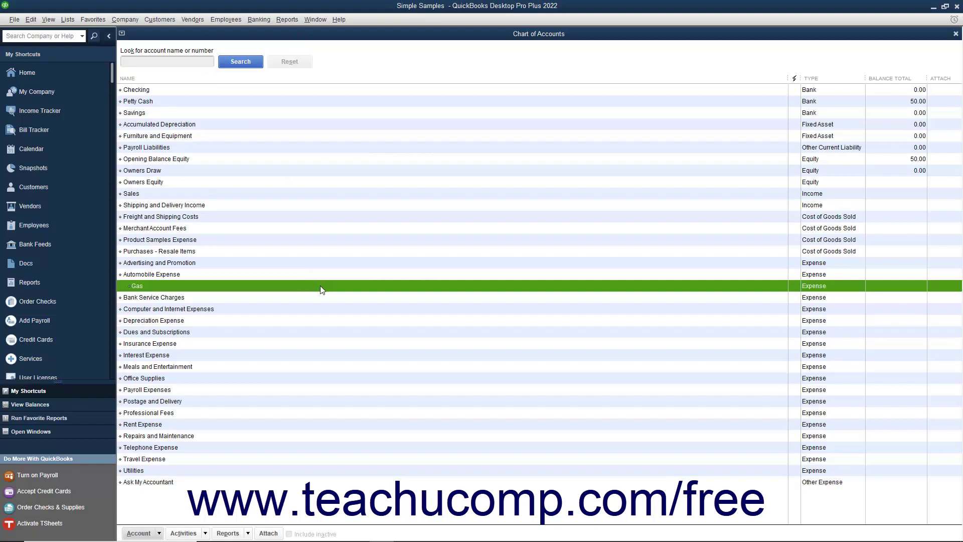
left_click(304, 274)
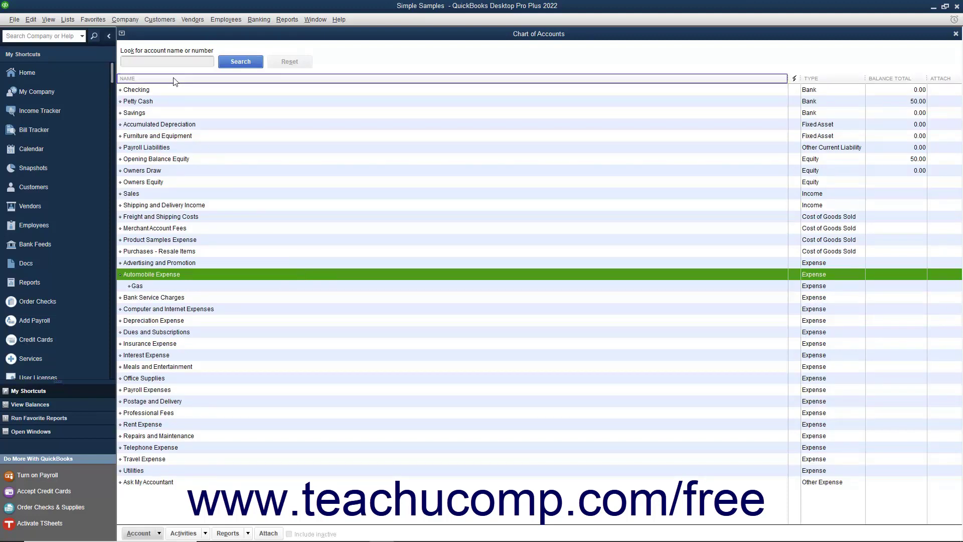
left_click(173, 62)
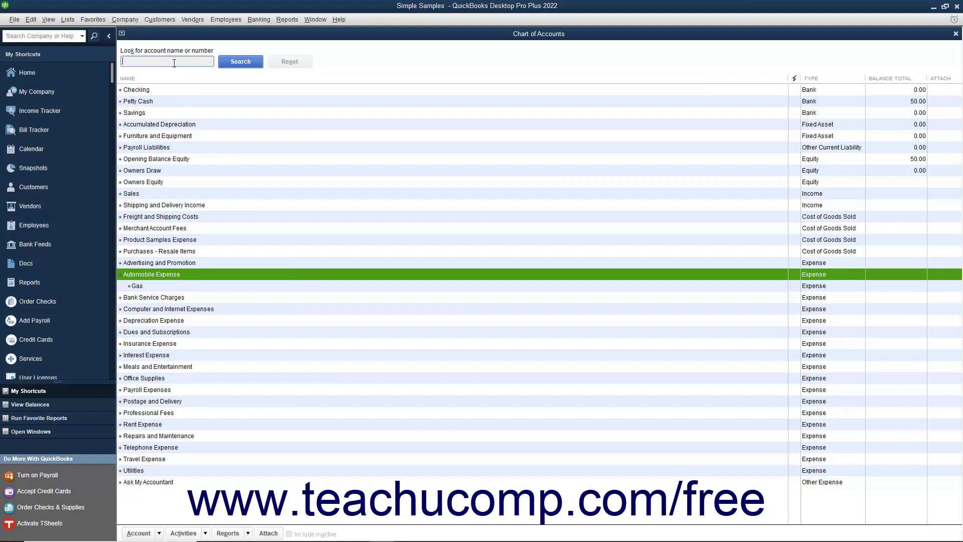
type("expenses")
left_click(239, 61)
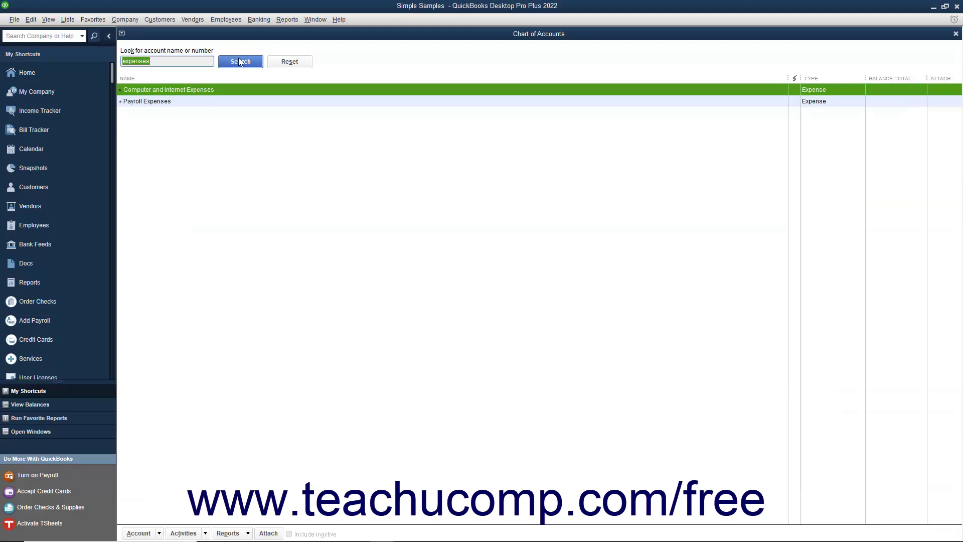
left_click(289, 63)
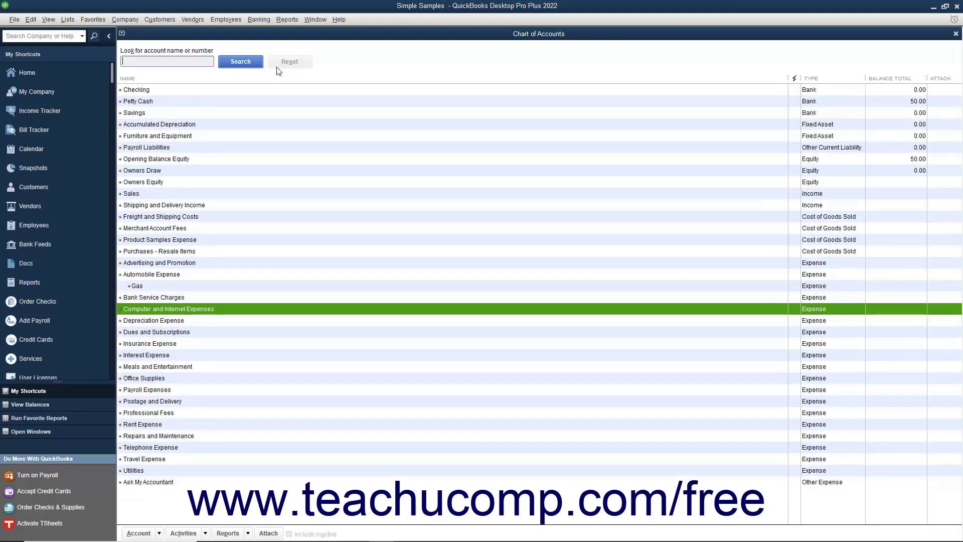
left_click(197, 89)
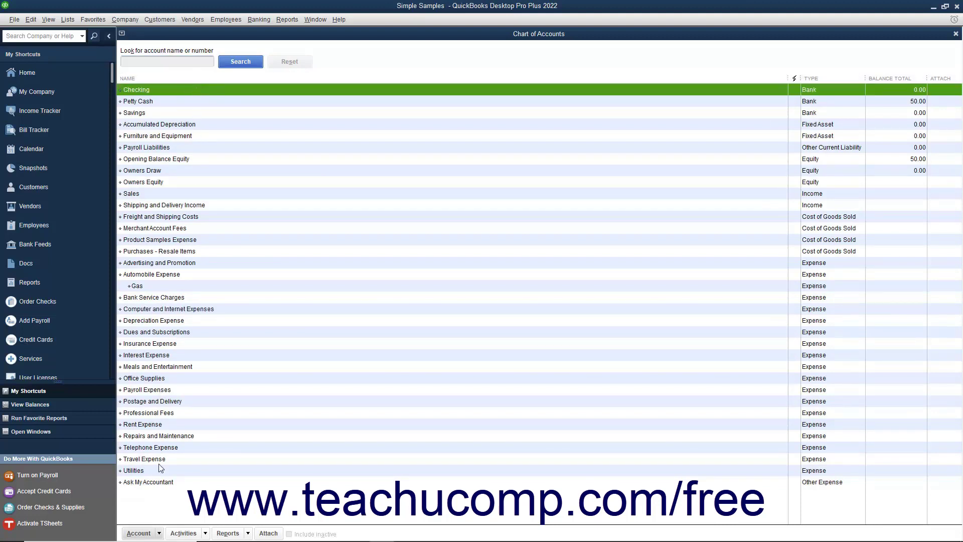
left_click(157, 534)
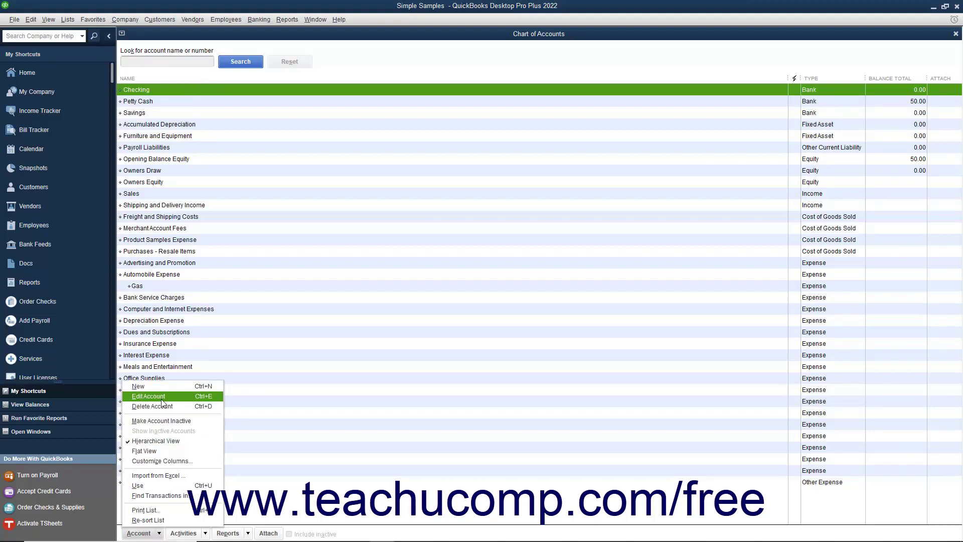
left_click(162, 398)
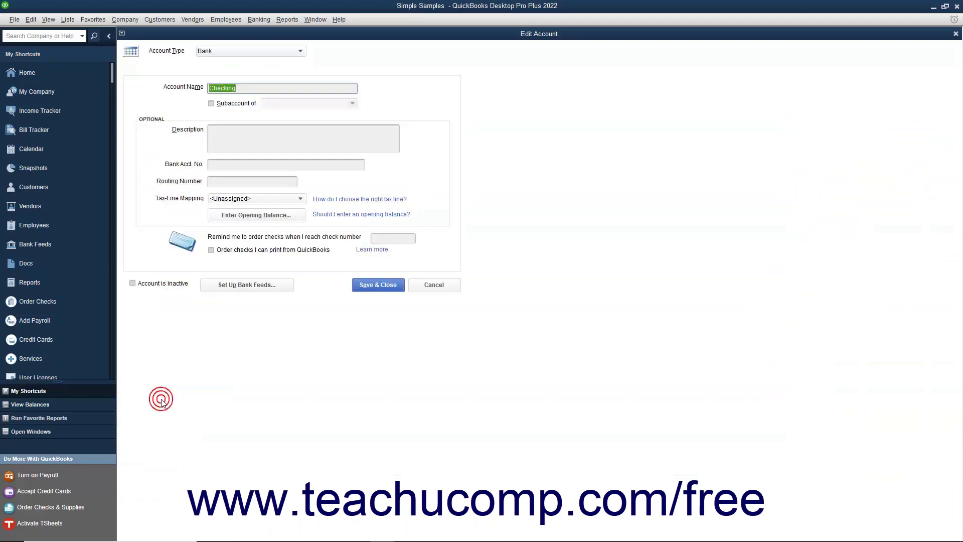
key("Escape")
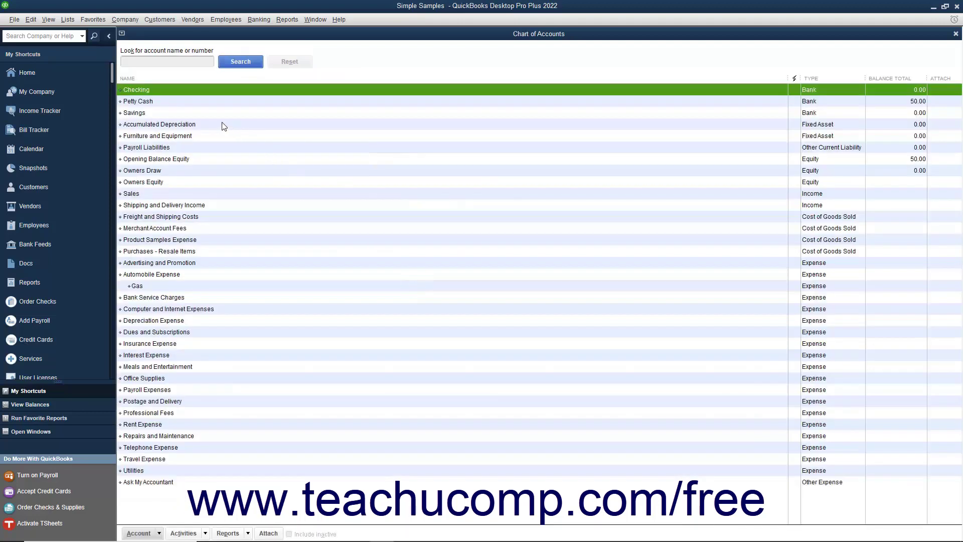
Step: Edit the Checking account to add the description 'Primary Checking Account' and save
right_click(167, 91)
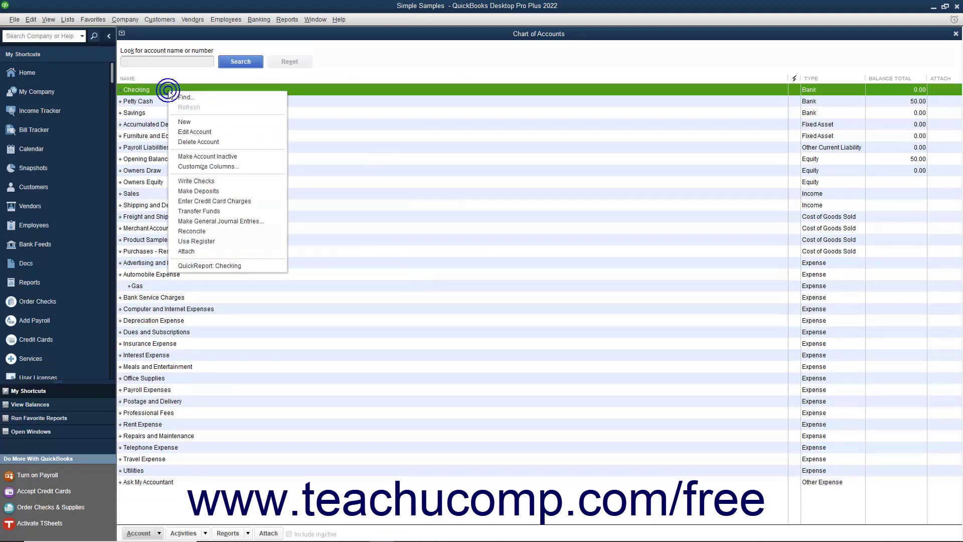
left_click(195, 133)
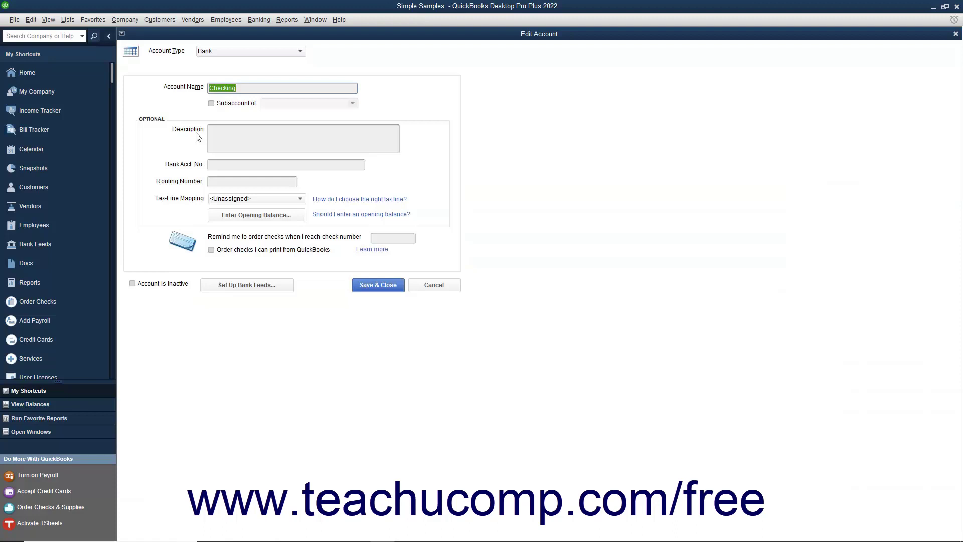
left_click(215, 141)
type("Primary Checking Account")
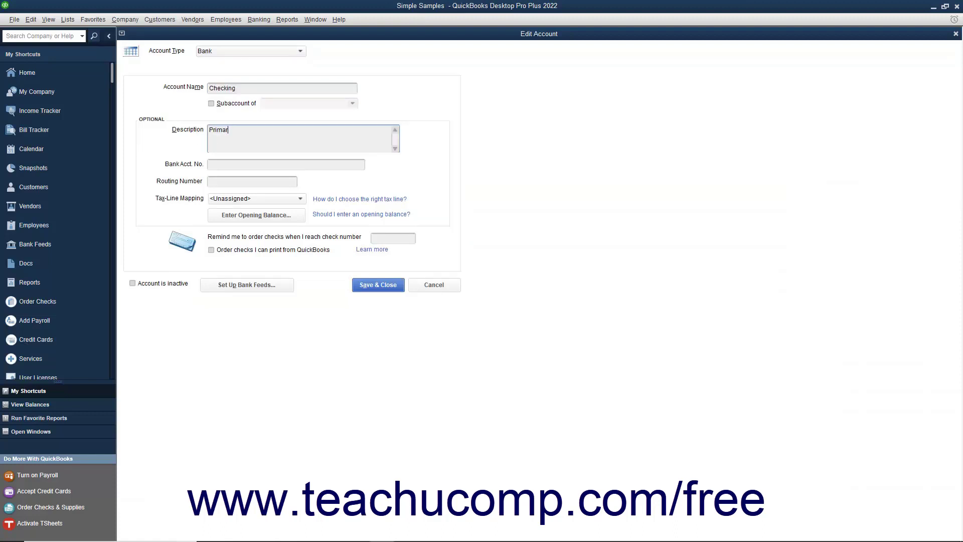
left_click(370, 285)
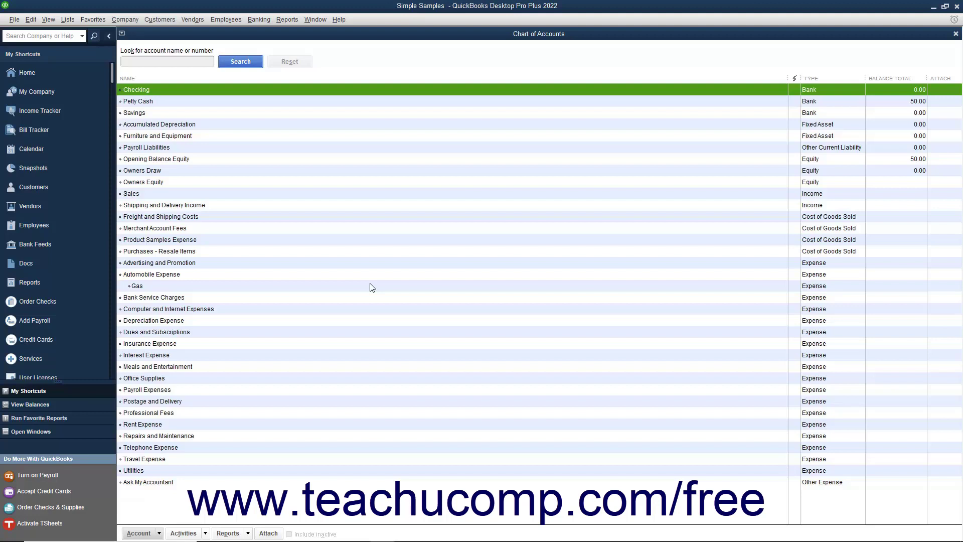
Step: Delete the Dues and Subscriptions account from the Chart of Accounts, confirming the deletion
left_click(200, 333)
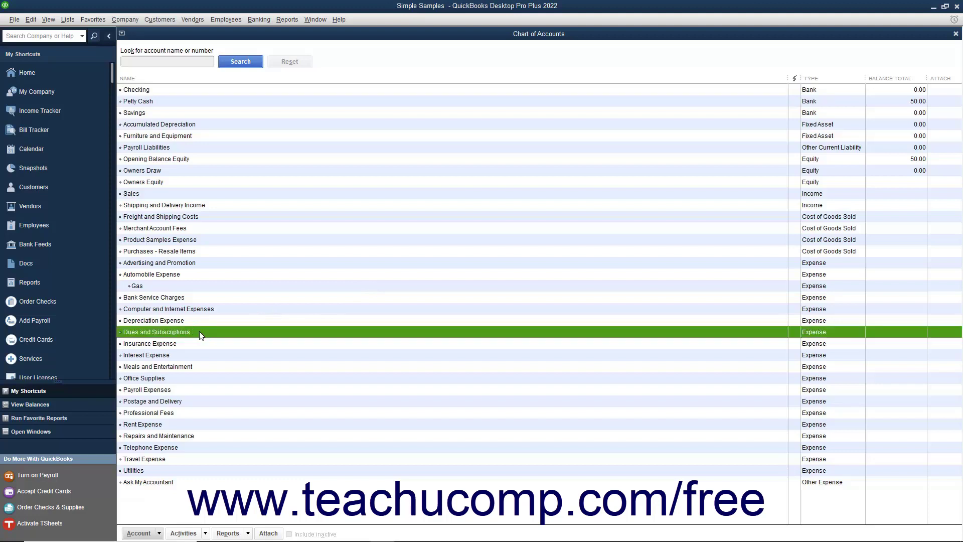
left_click(149, 532)
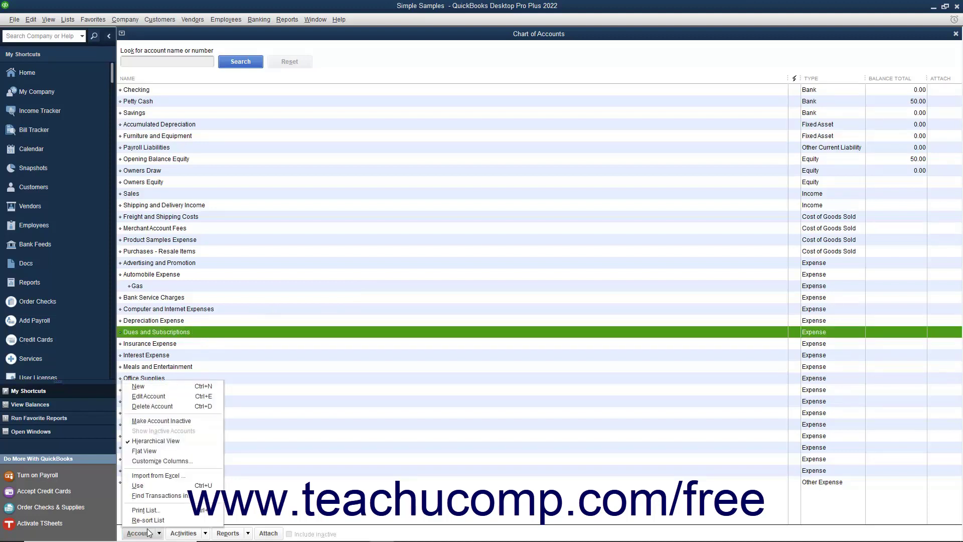
left_click(156, 406)
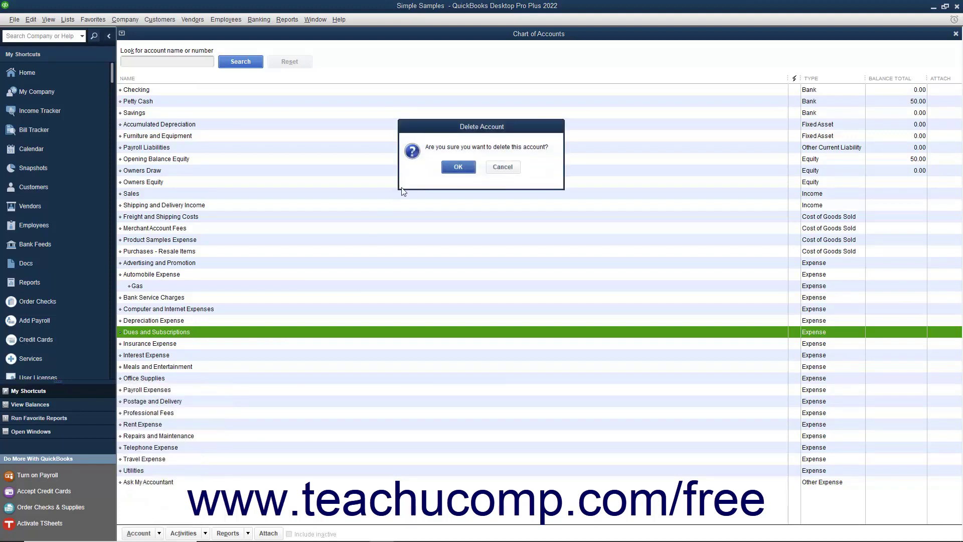
left_click(447, 168)
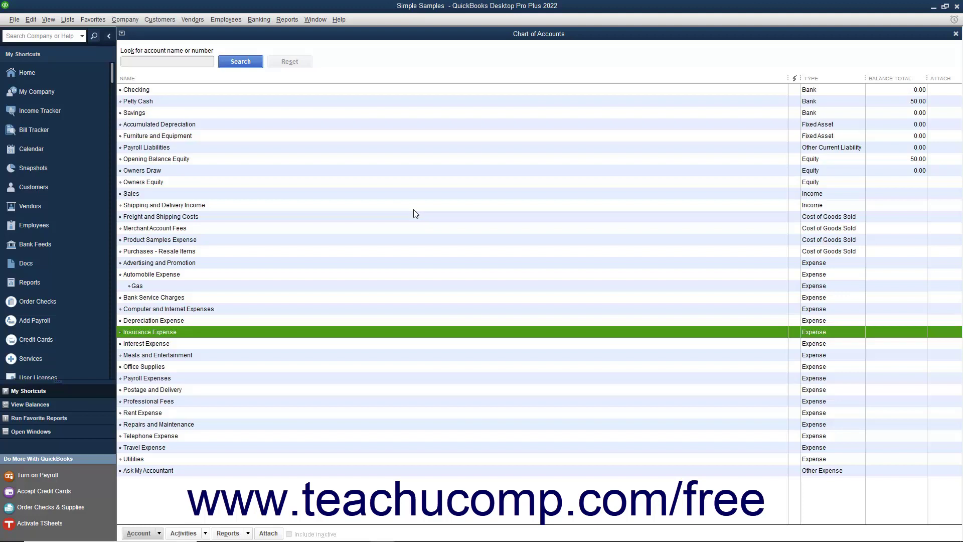
Step: Make the Professional Fees account inactive via the Account menu
left_click(175, 402)
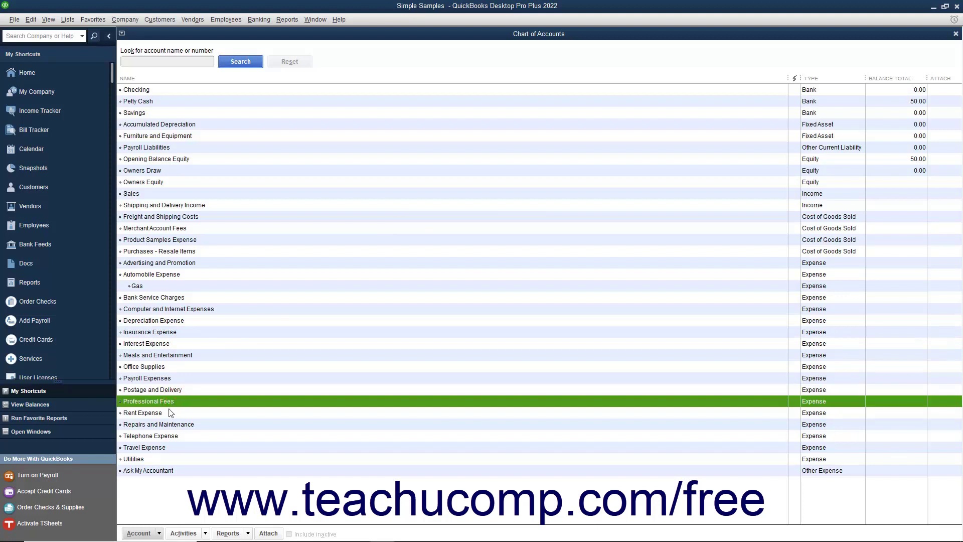
left_click(147, 533)
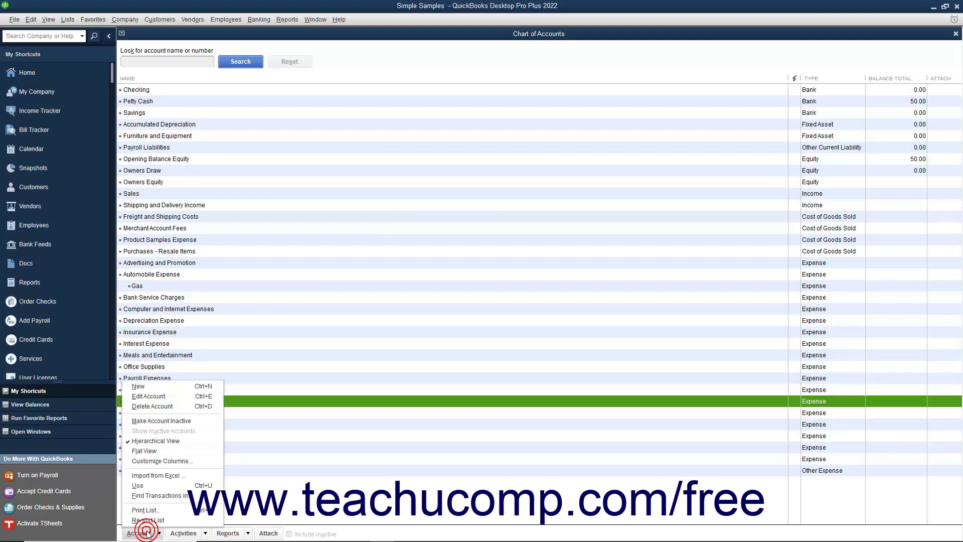
left_click(168, 422)
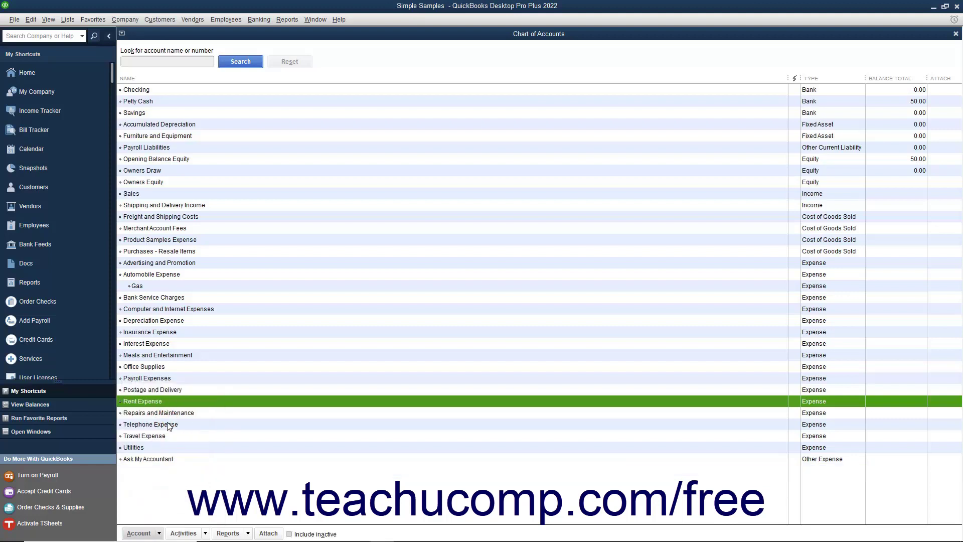